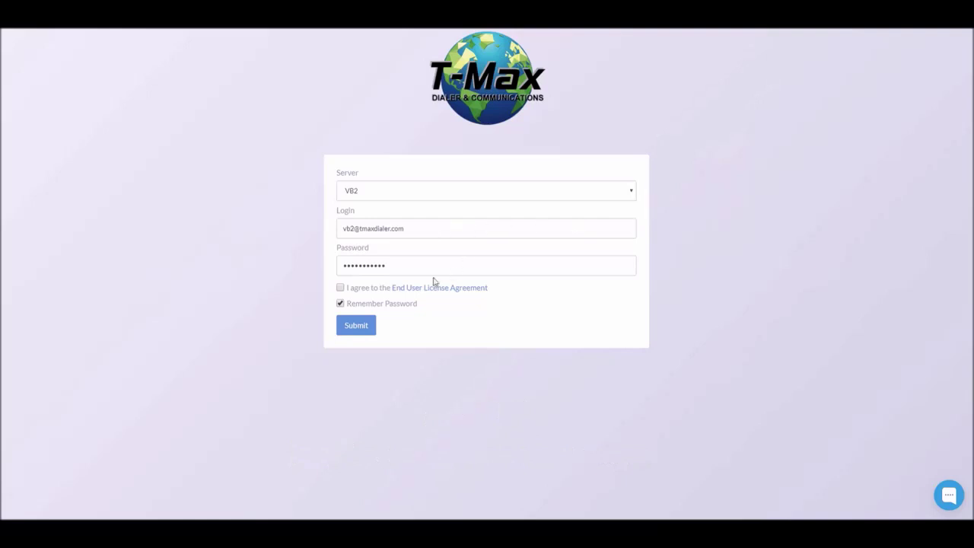
Accept the End User License Agreement and sign in to the VB2 server.
click(358, 290)
click(352, 326)
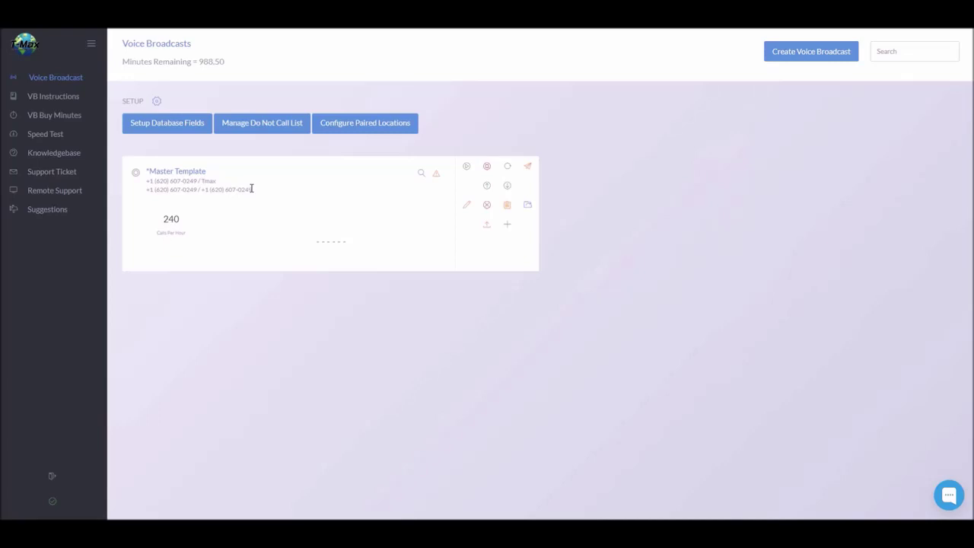
Create a voice broadcast from the *Master Template settings and rename it 'Test'.
click(801, 53)
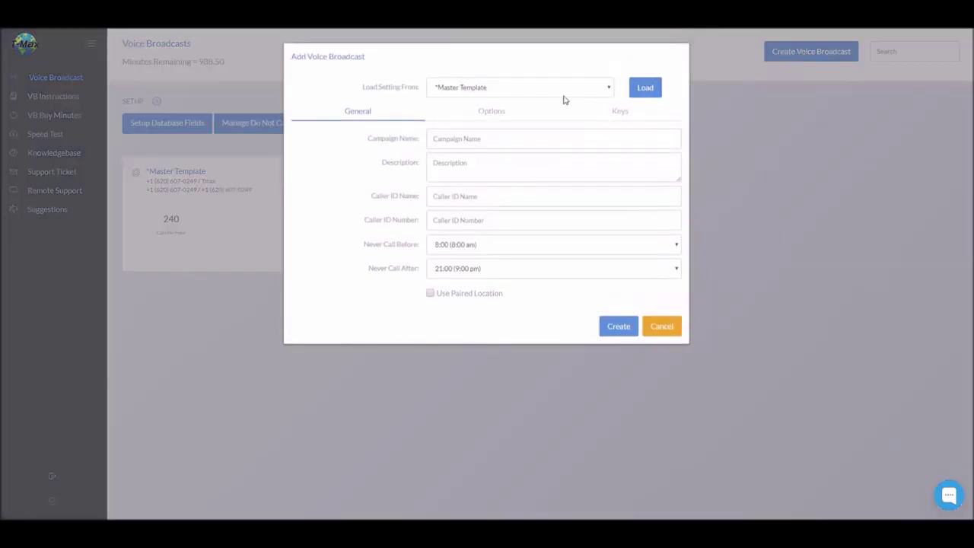
click(647, 90)
drag(548, 139, 403, 143)
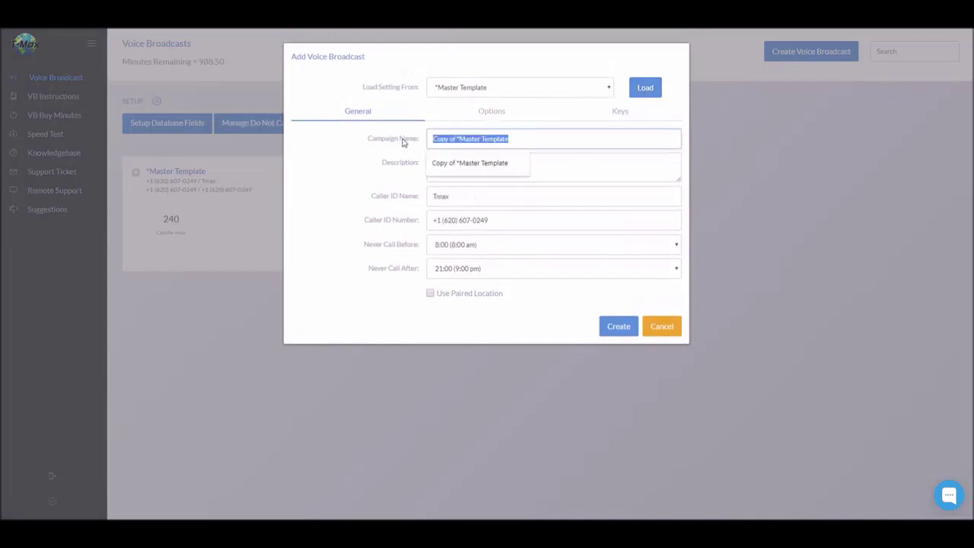
text(Test)
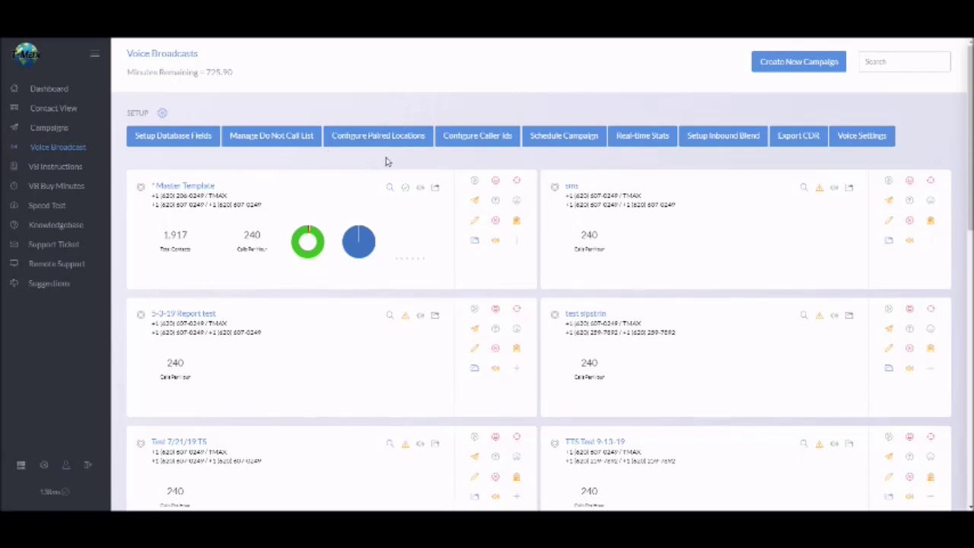
Review the Master Template's Caller ID Number choices, then cancel without saving.
click(476, 226)
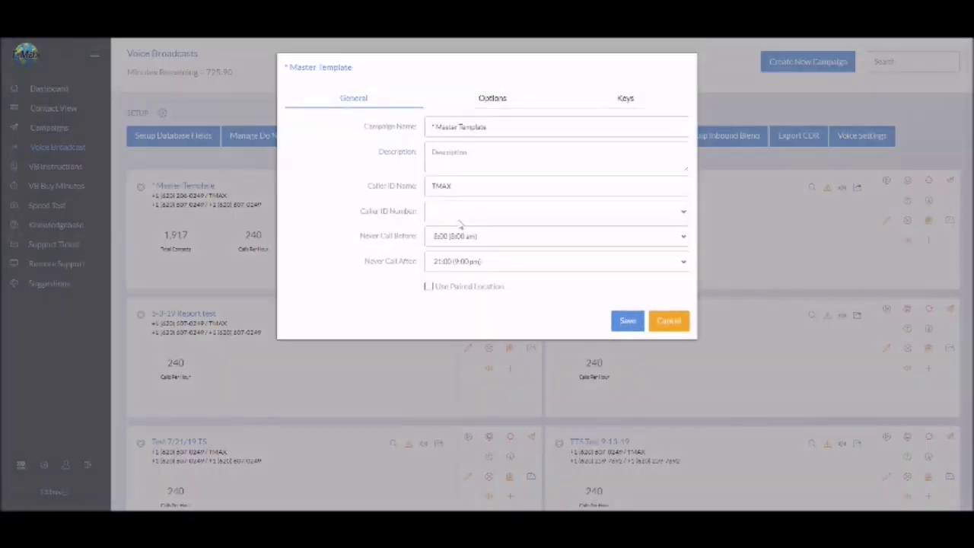
click(478, 213)
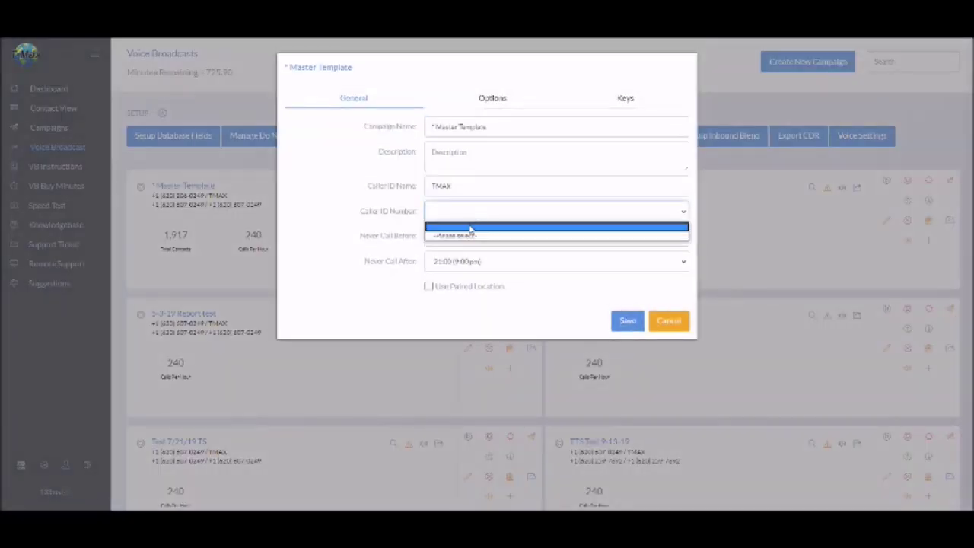
click(667, 321)
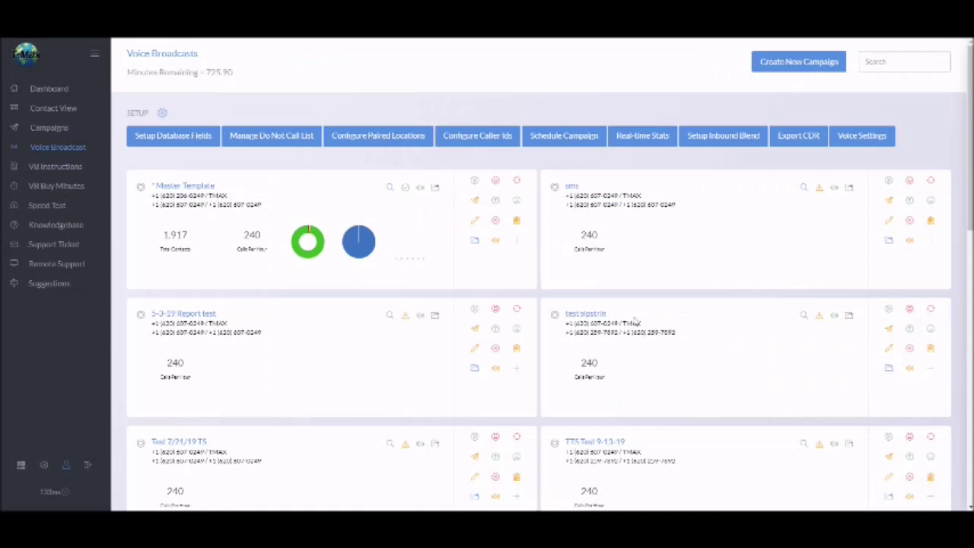
Add the company's phone number as a new caller ID in Configure Caller Ids.
click(464, 139)
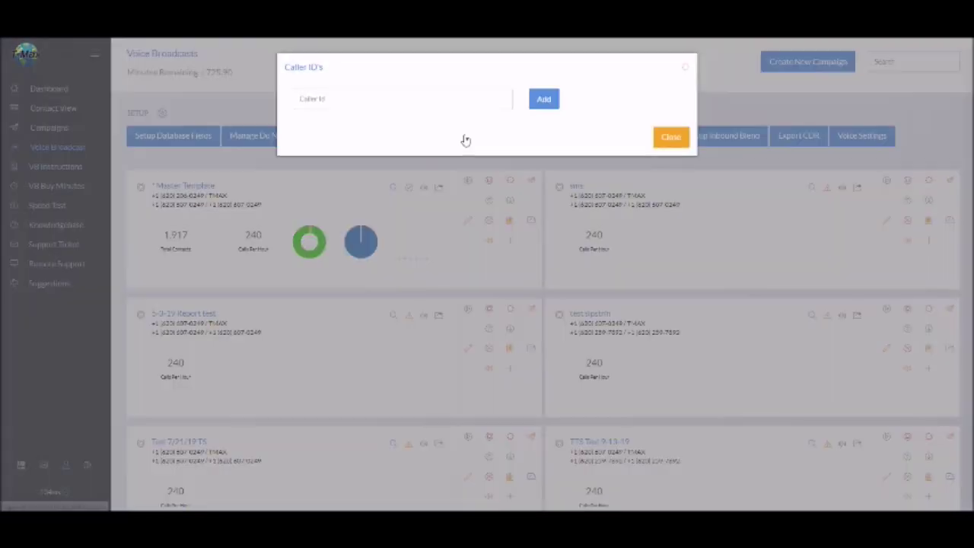
click(396, 101)
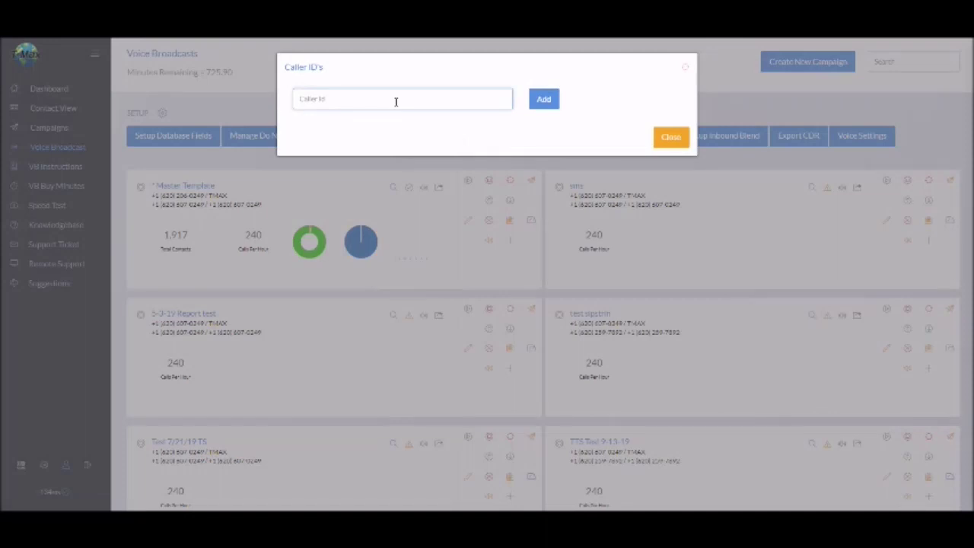
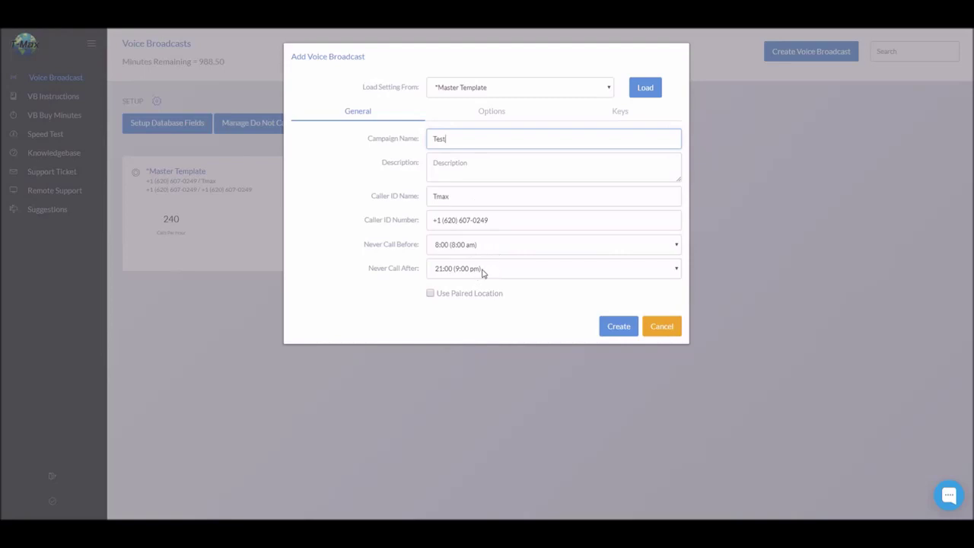
Review the Test broadcast's Options, keeping Calls Per Hour at 240, then view the Keys settings.
click(500, 116)
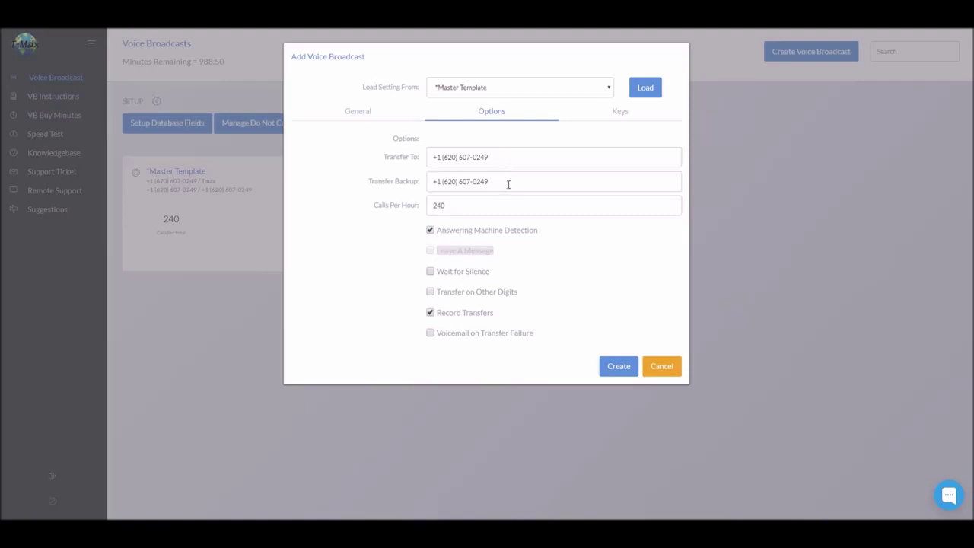
click(465, 208)
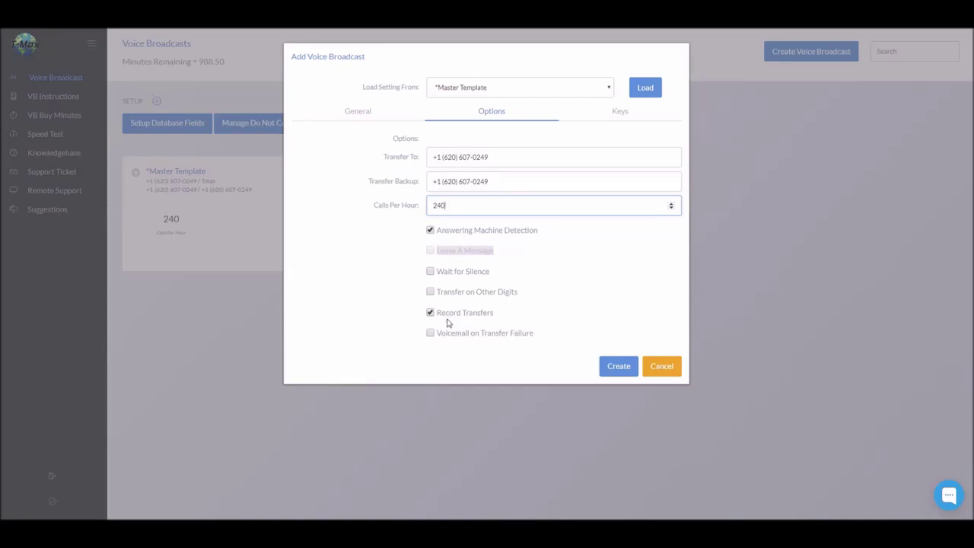
click(617, 116)
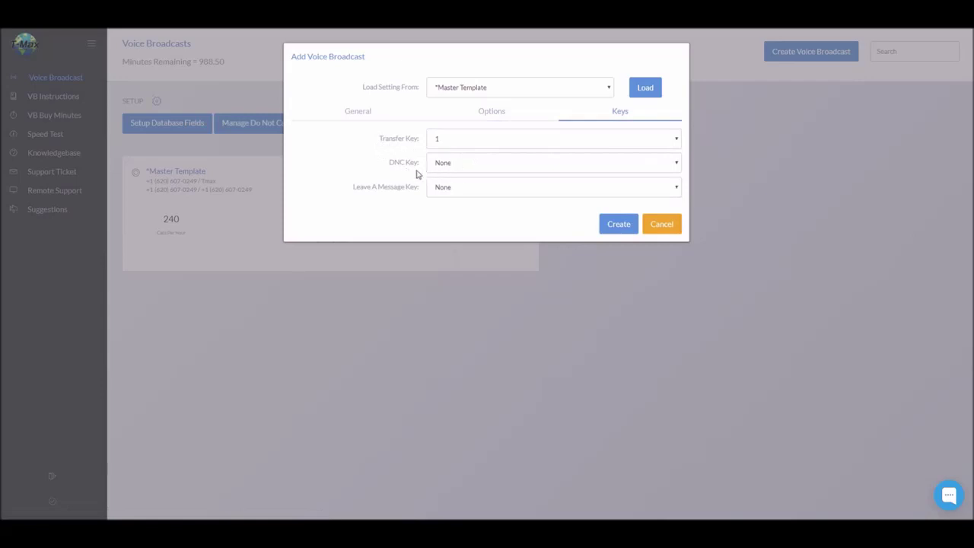
Leave the DNC Key at None and create the Test voice broadcast.
click(456, 170)
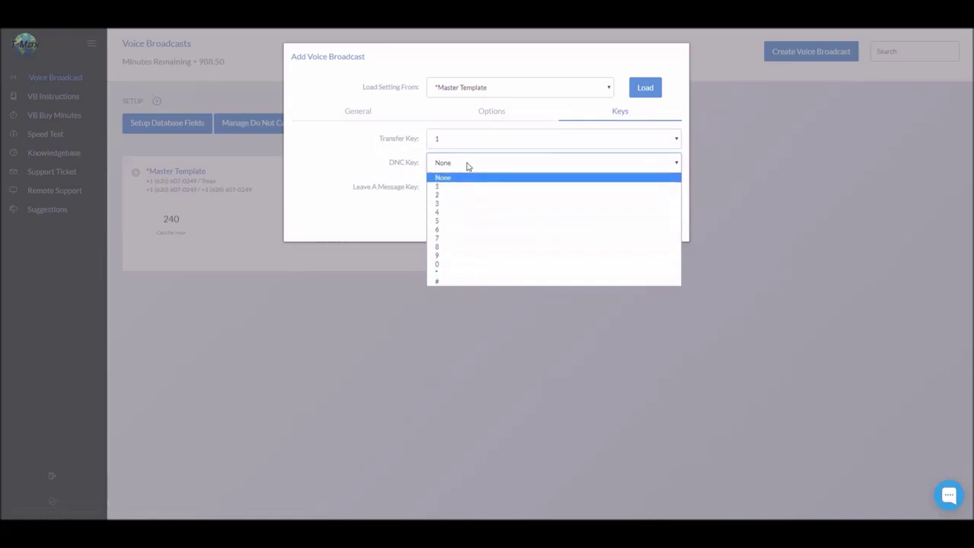
click(467, 167)
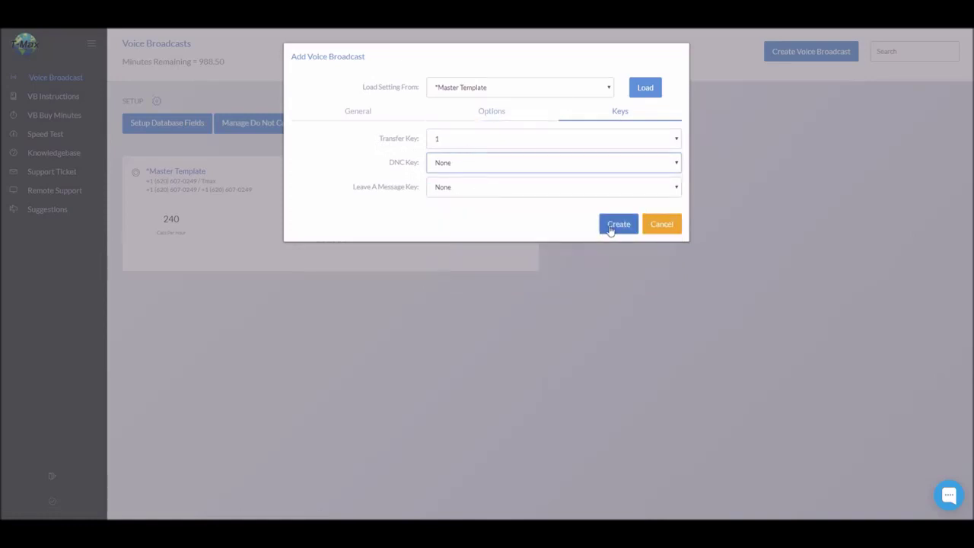
click(616, 224)
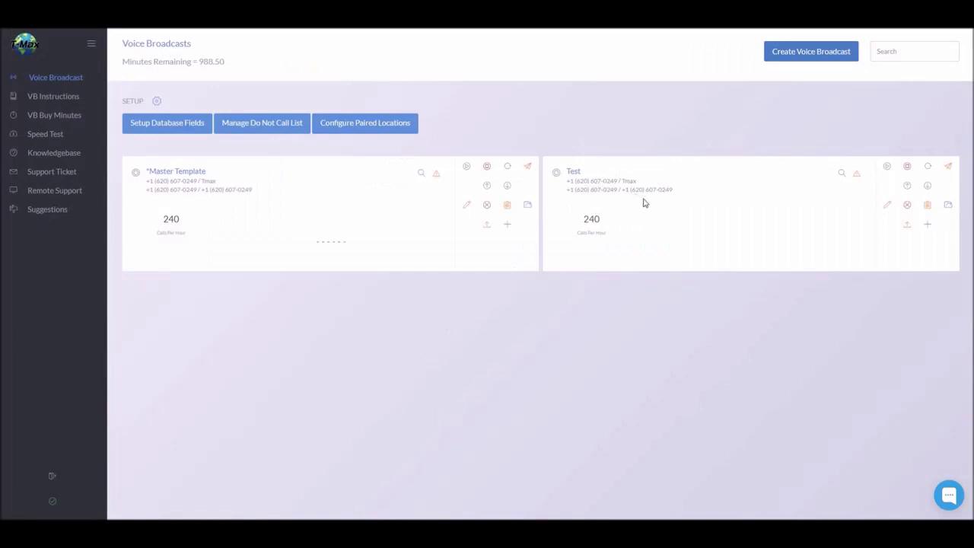
Choose to add contacts to Test by uploading a CSV file.
click(932, 231)
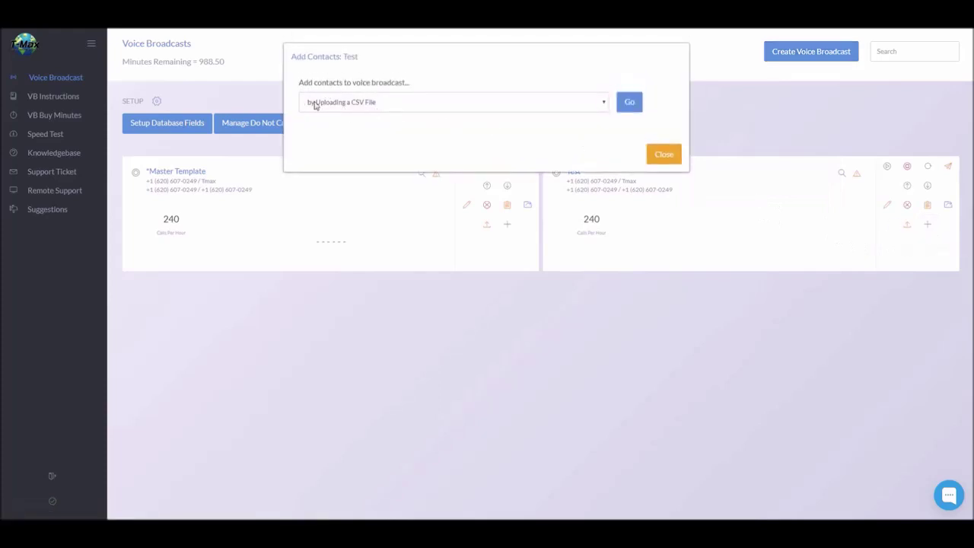
click(632, 106)
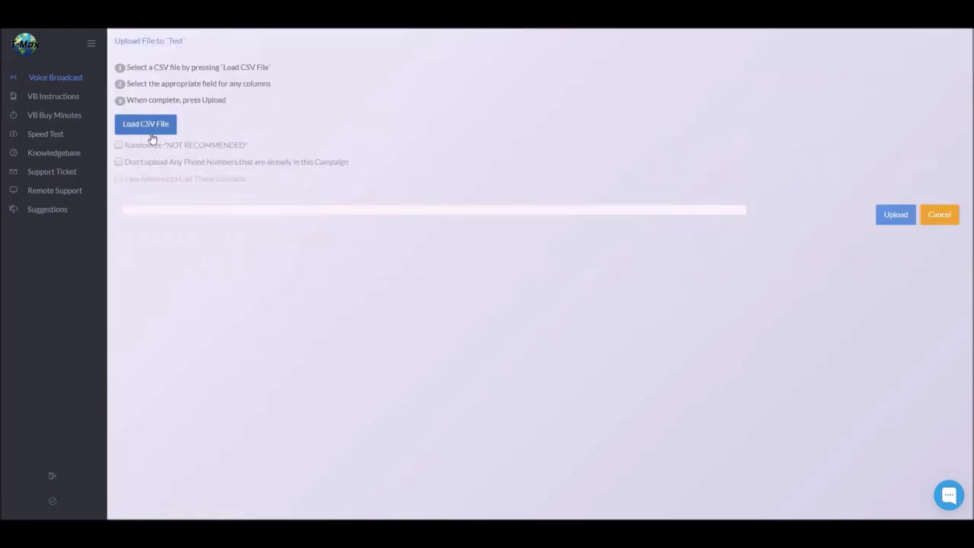
Load the Test CSV file and auto-assign its columns to contact fields.
click(152, 139)
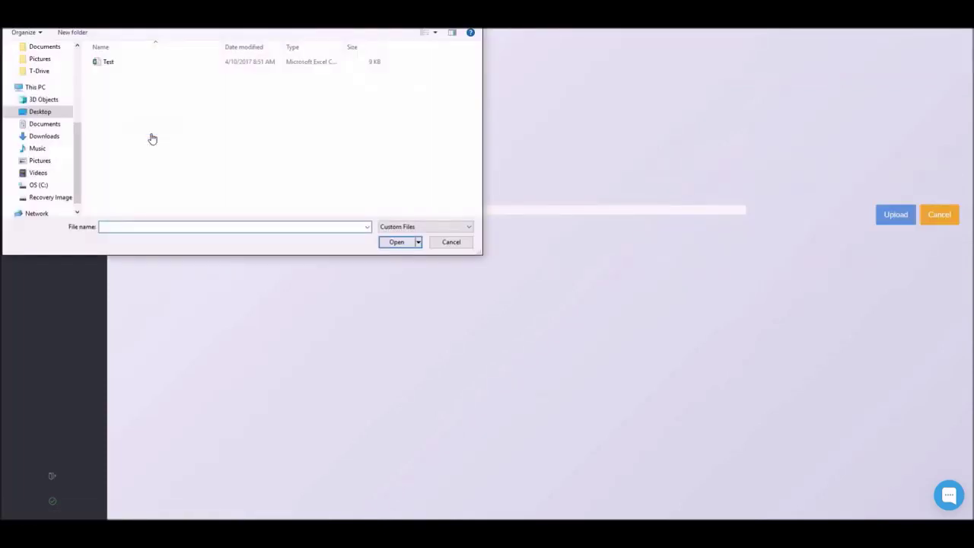
click(124, 64)
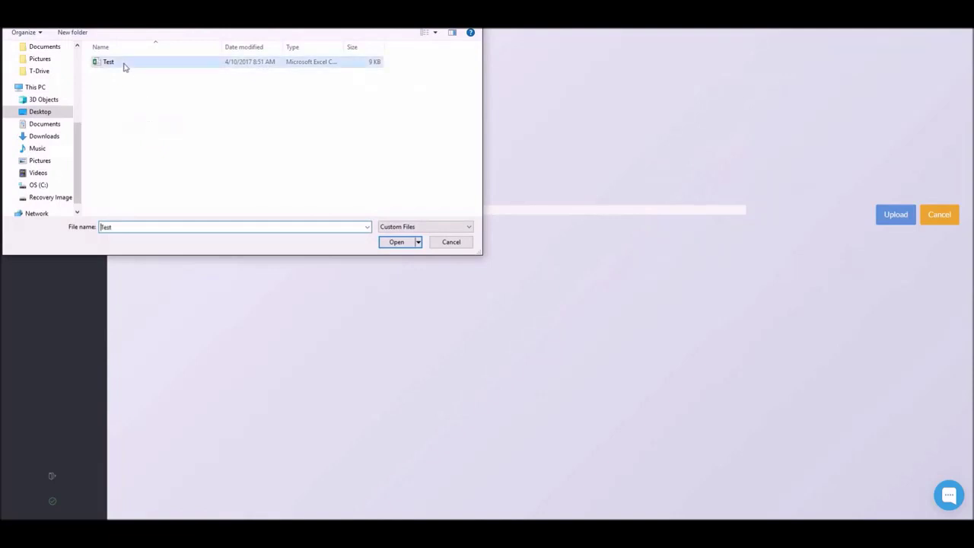
click(396, 242)
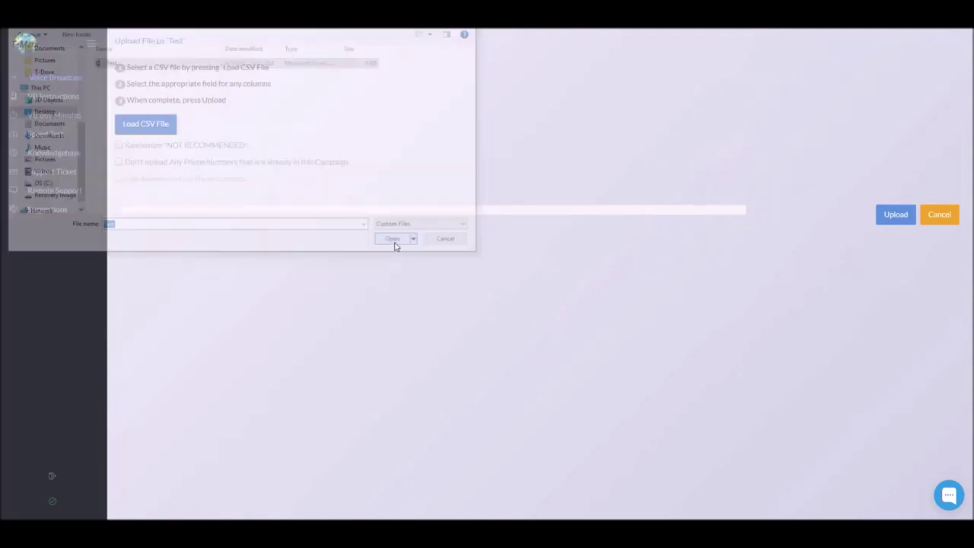
click(936, 211)
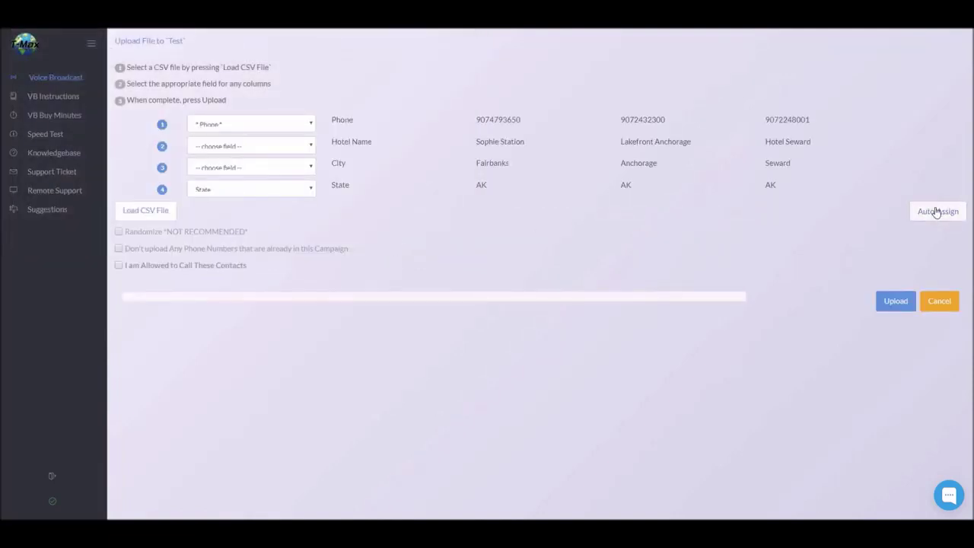
Map Hotel Name to Full Name and City to Phone Number, and confirm permission to call.
click(310, 147)
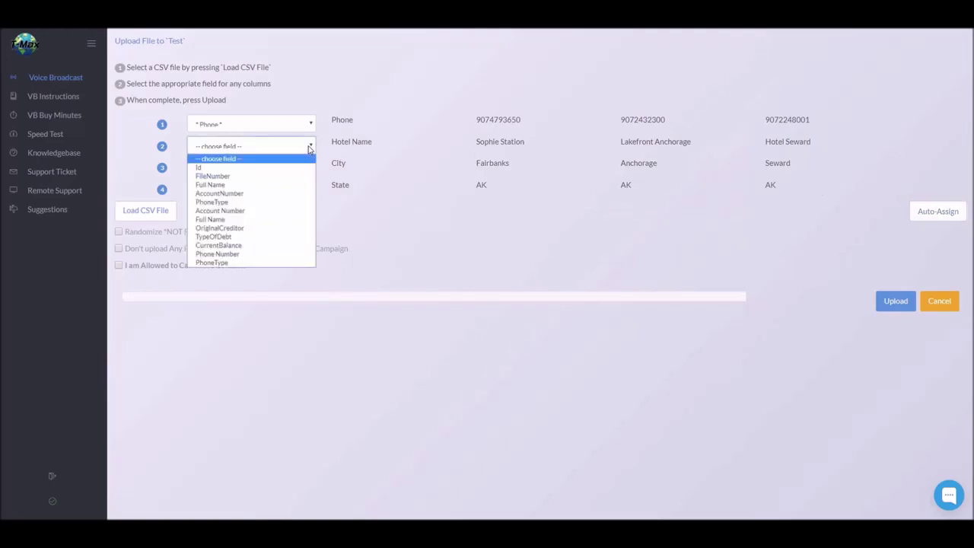
click(276, 185)
click(299, 169)
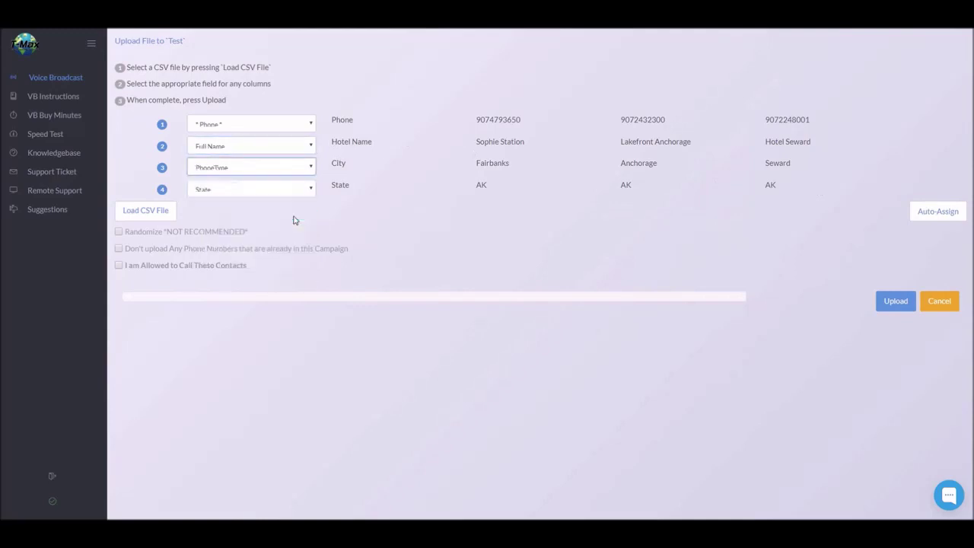
click(301, 168)
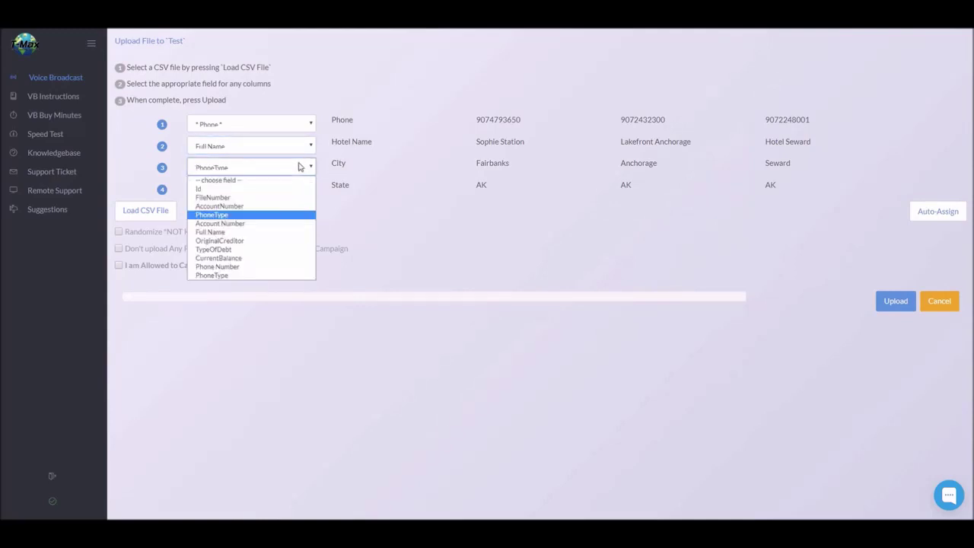
click(267, 267)
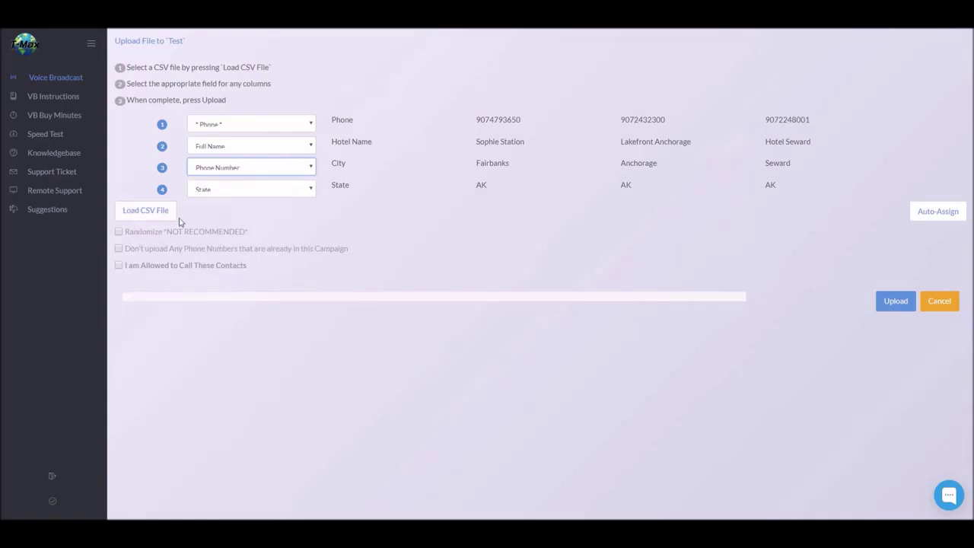
click(161, 268)
Upload the 230 mapped contacts into Test and dismiss the Info notice.
click(896, 302)
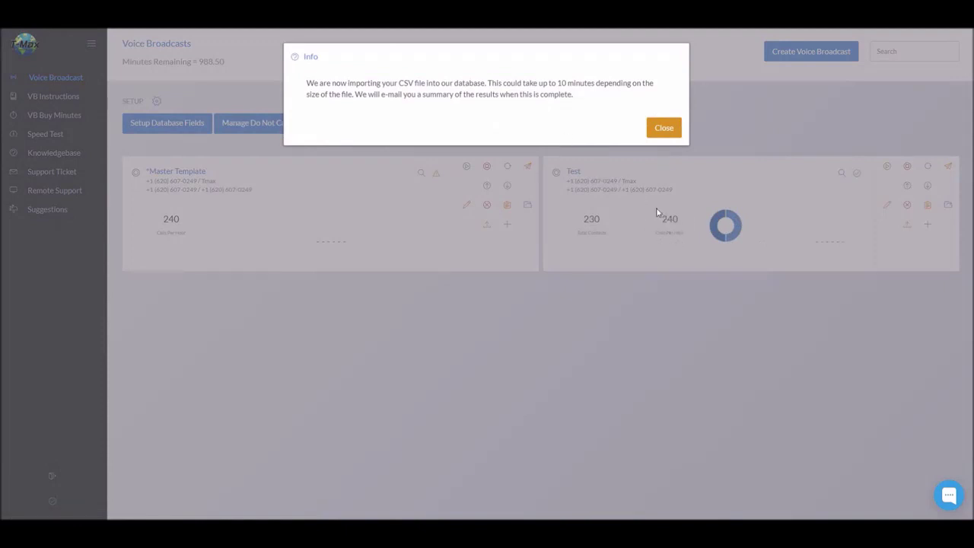
click(668, 130)
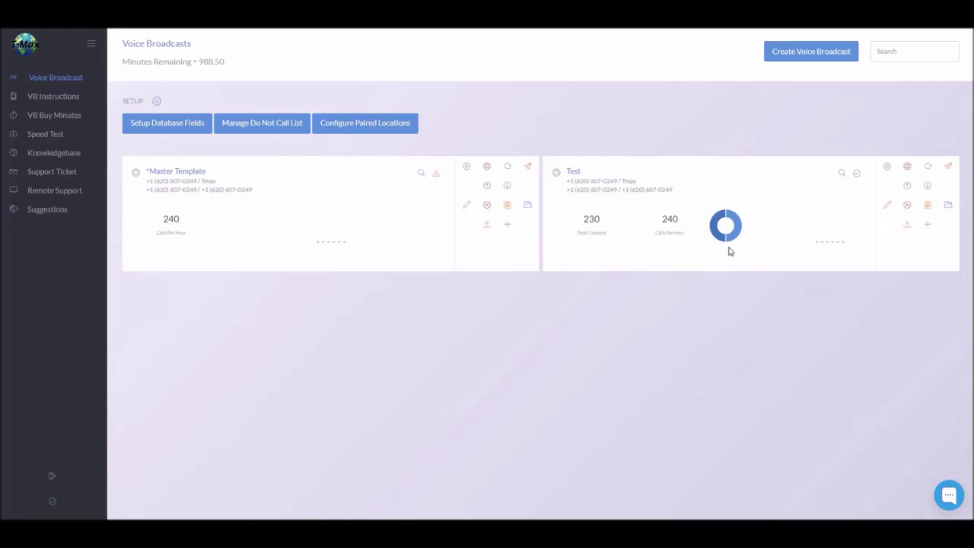
Open Test's message settings, explore the Add a Sound File options, then cancel that dialog.
click(907, 225)
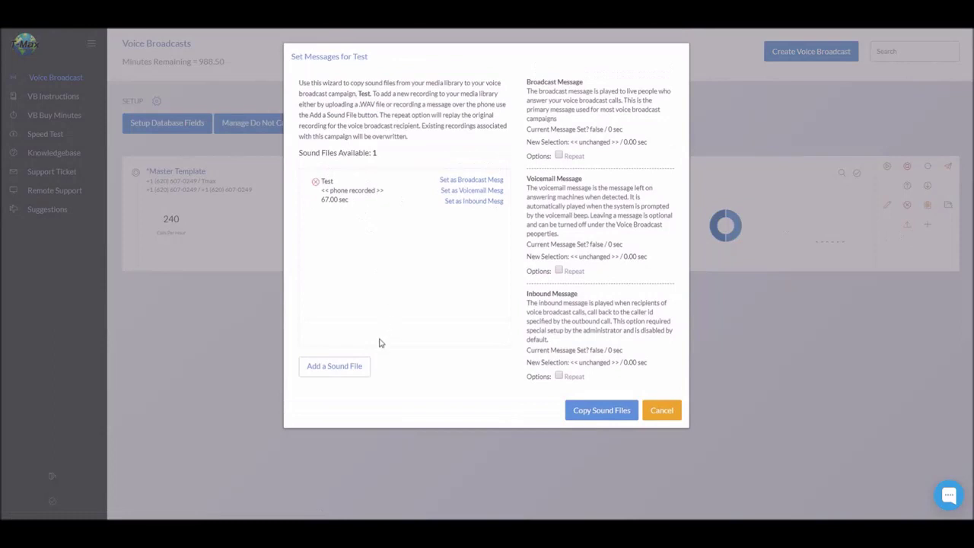
click(356, 367)
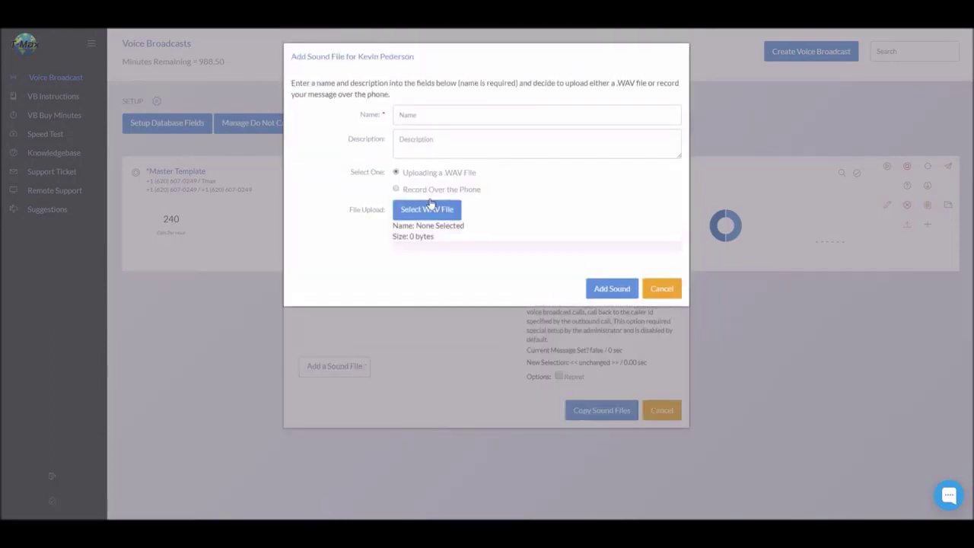
click(426, 112)
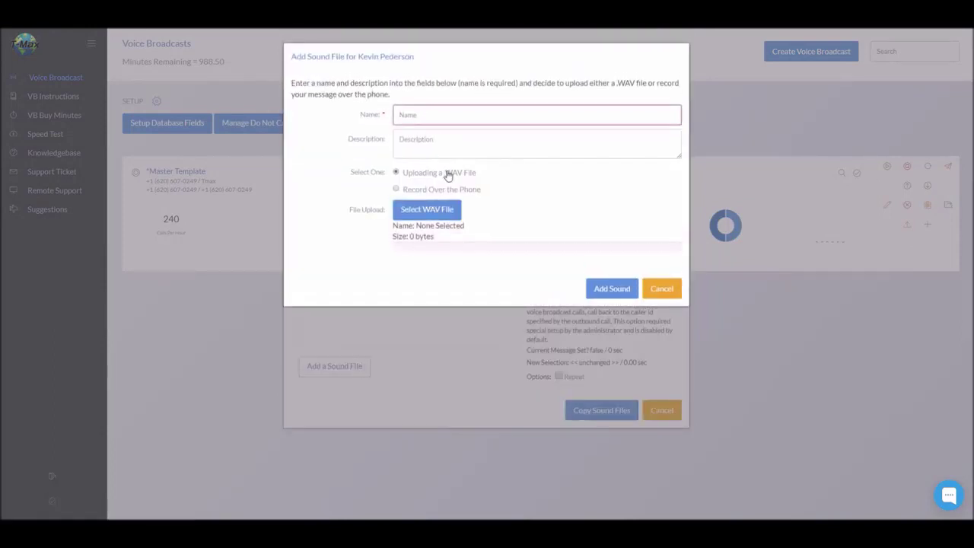
click(441, 189)
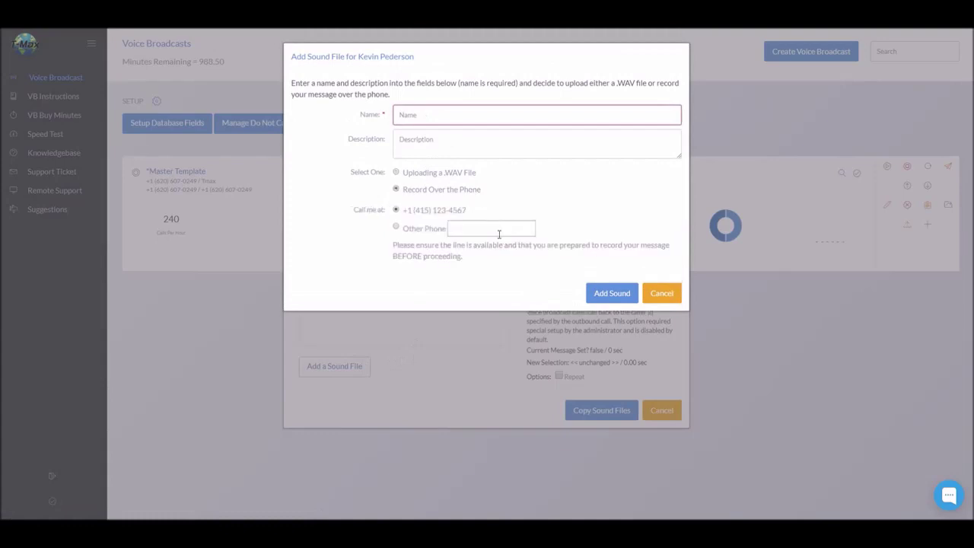
click(458, 174)
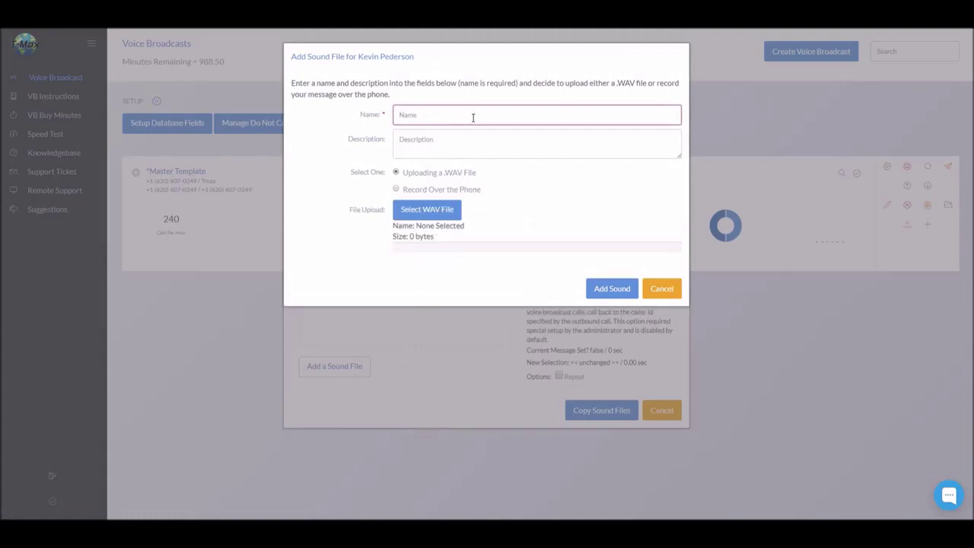
click(455, 190)
click(481, 227)
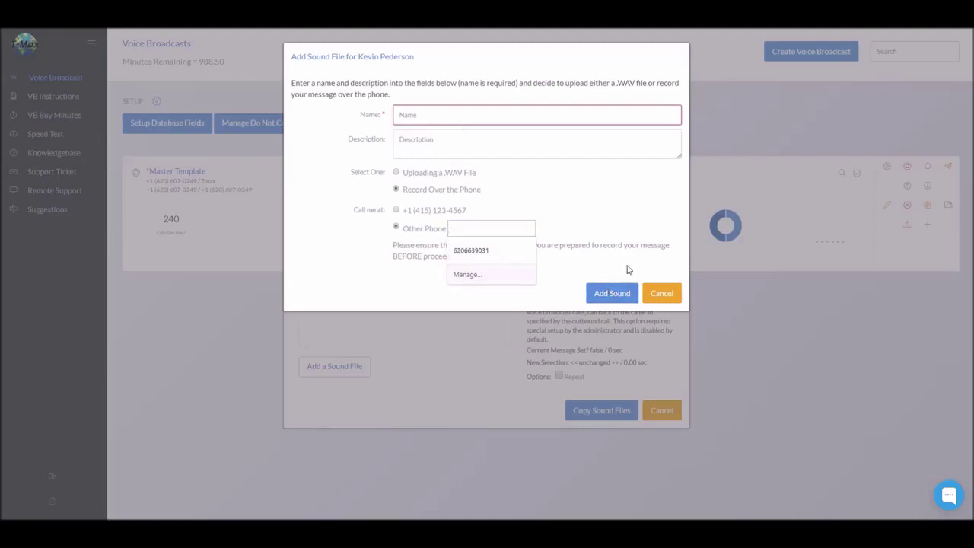
click(660, 293)
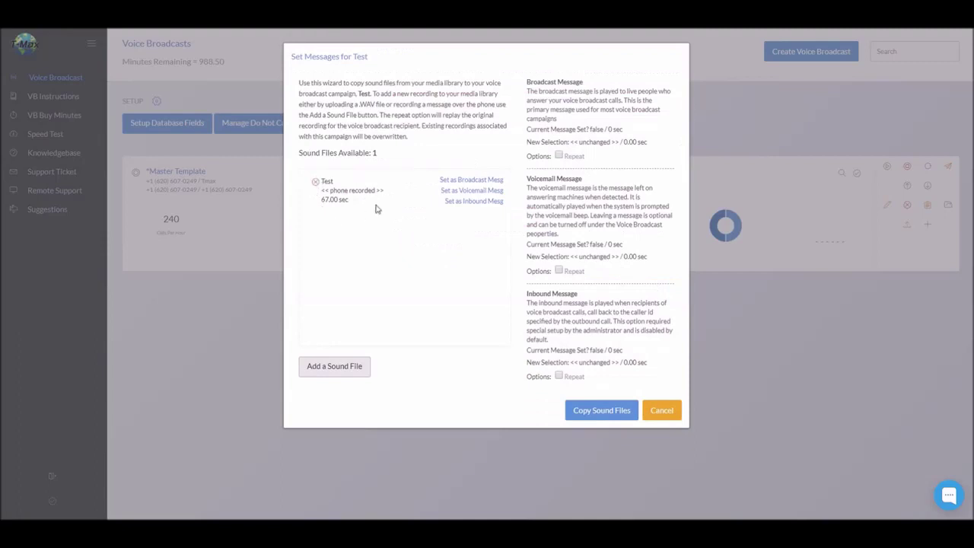
Set the 67-second Test recording as both broadcast and voicemail message, and copy sound files.
click(450, 180)
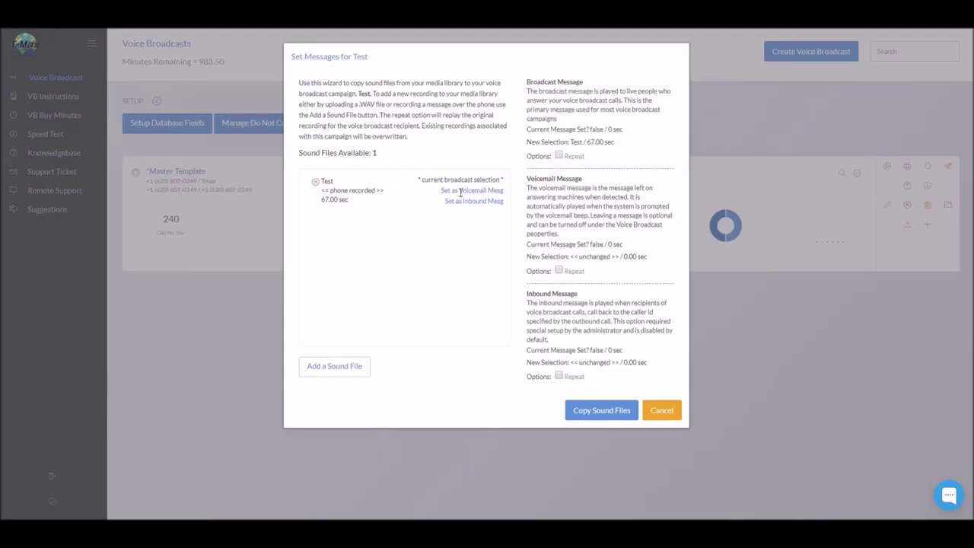
click(461, 191)
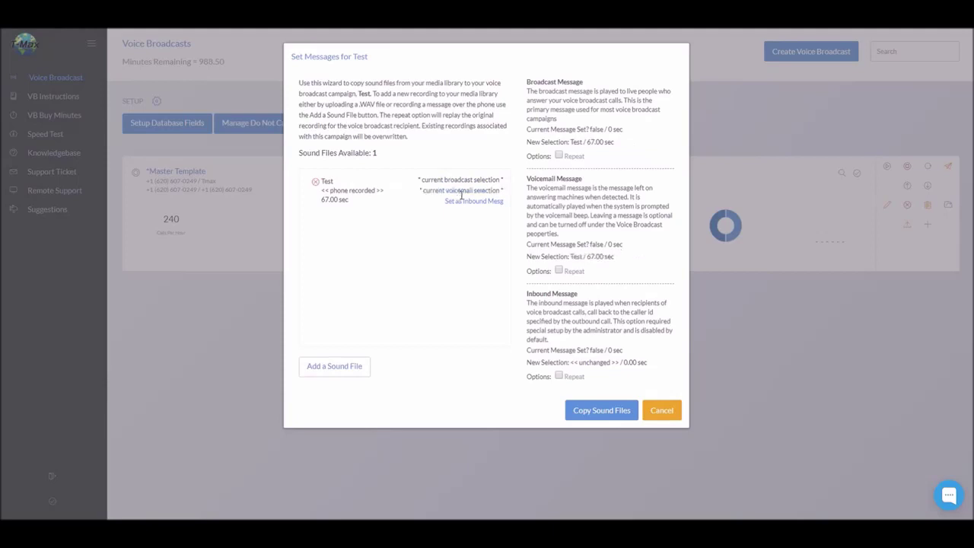
click(596, 411)
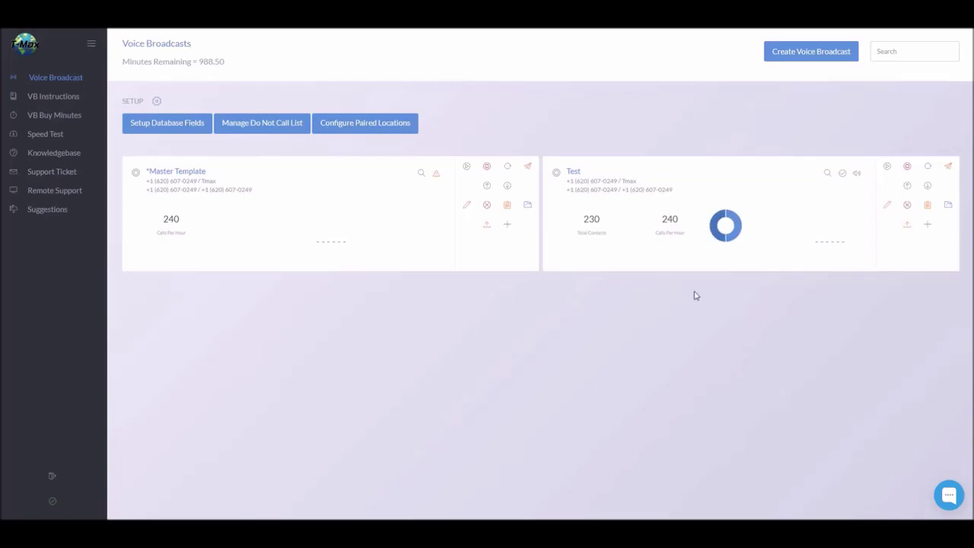
Start the Test broadcast dialing its 230 contacts at 240 calls per hour.
click(907, 171)
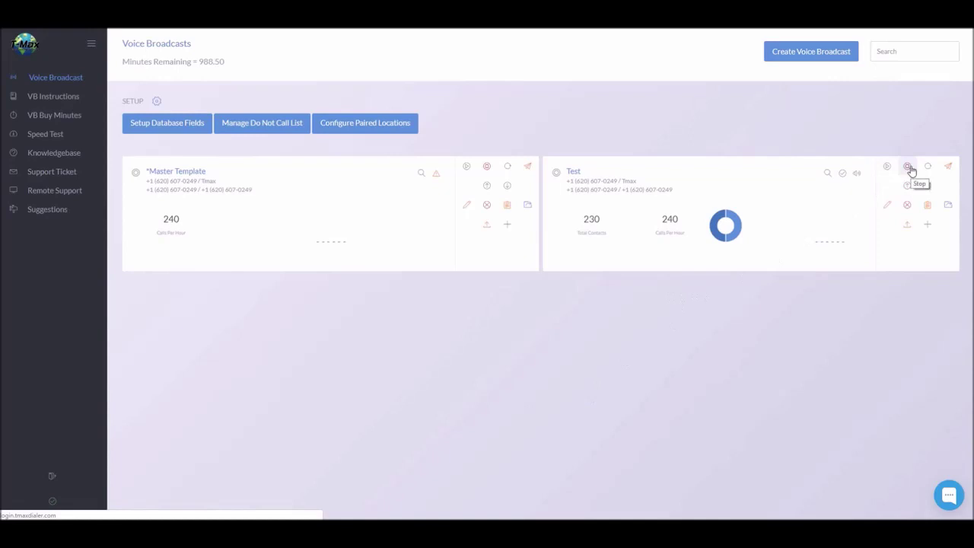